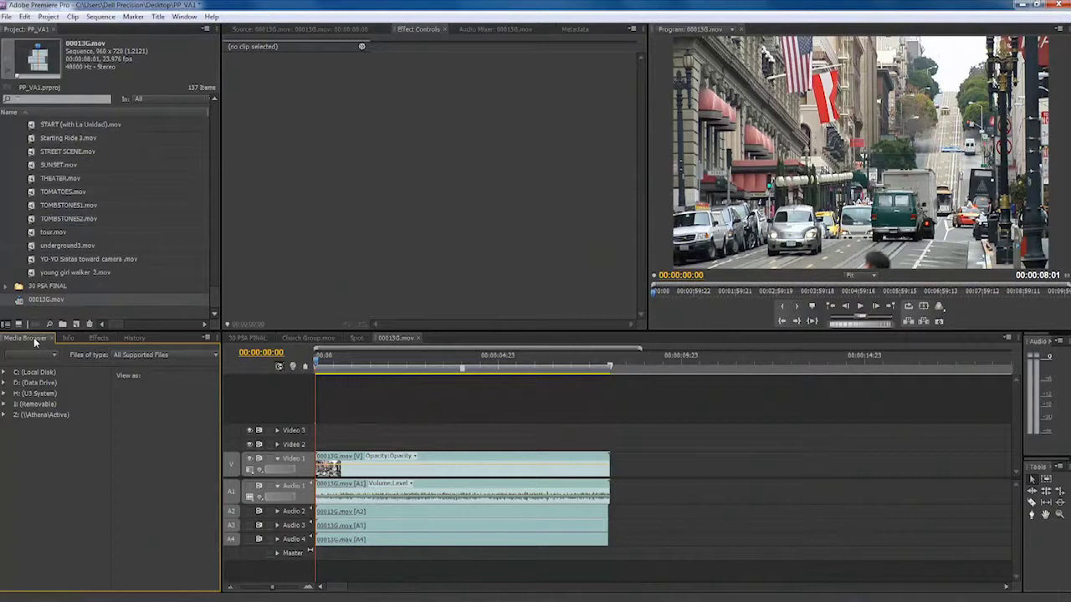
# Apply the Mosaic In preset to 00013G.mov, preview it, then delete the Mosaic effect
pyautogui.click(98, 340)
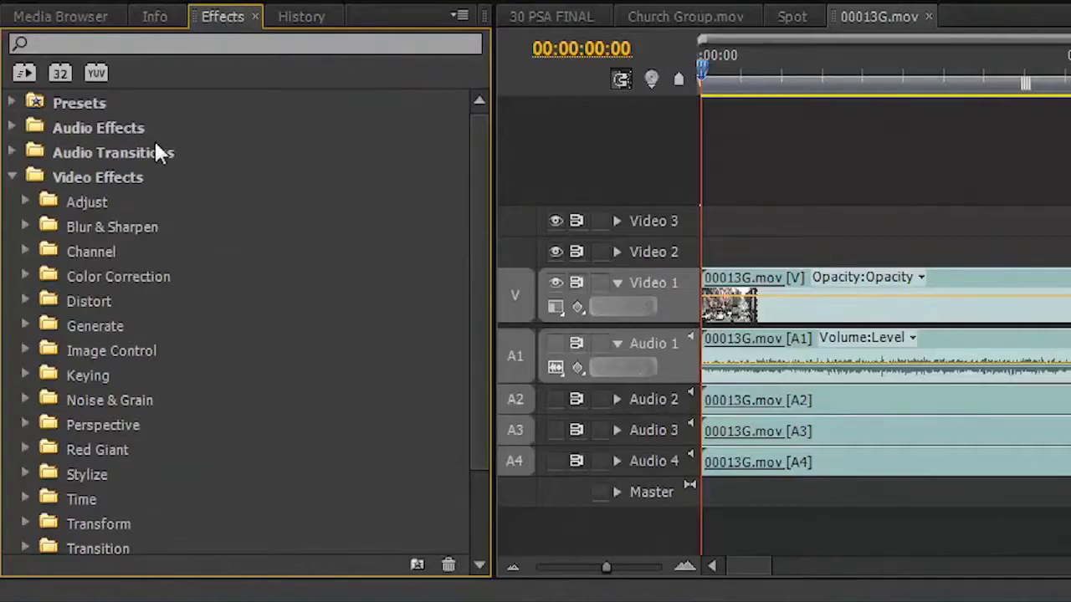
pyautogui.click(12, 103)
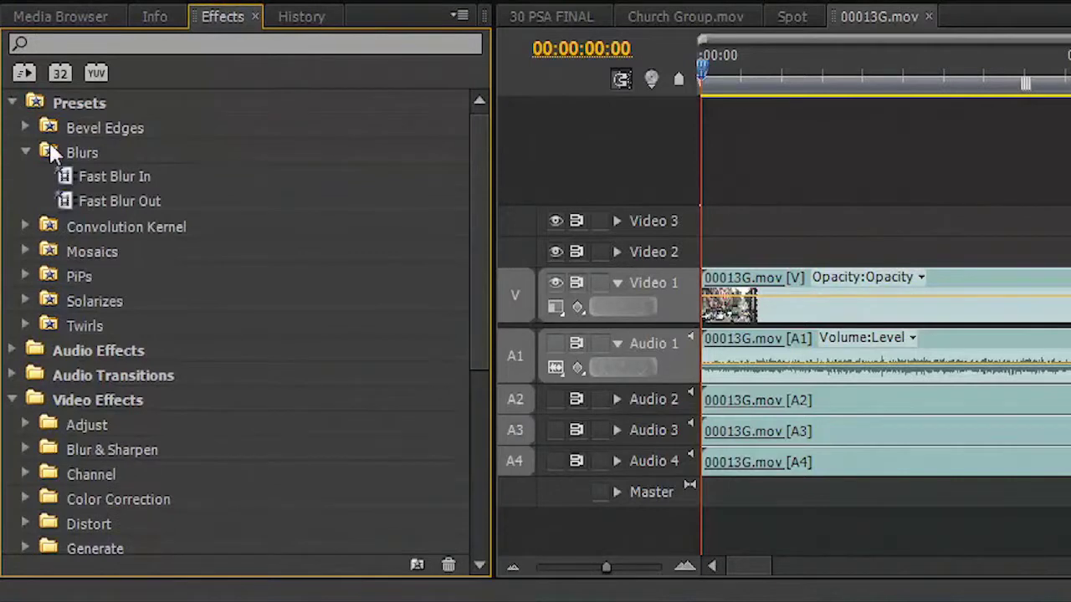
pyautogui.click(25, 252)
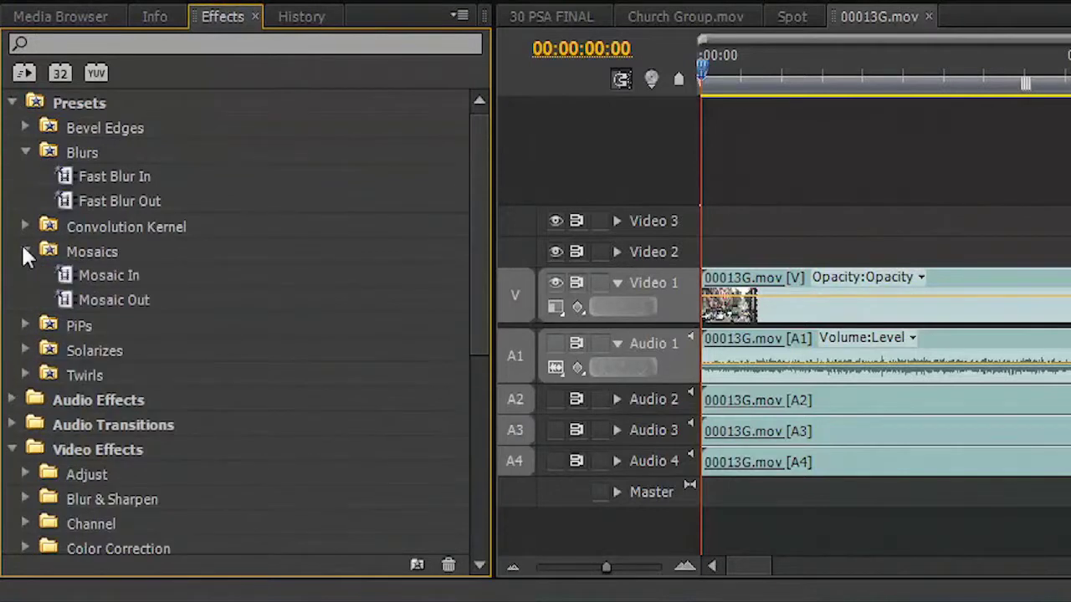
pyautogui.click(64, 278)
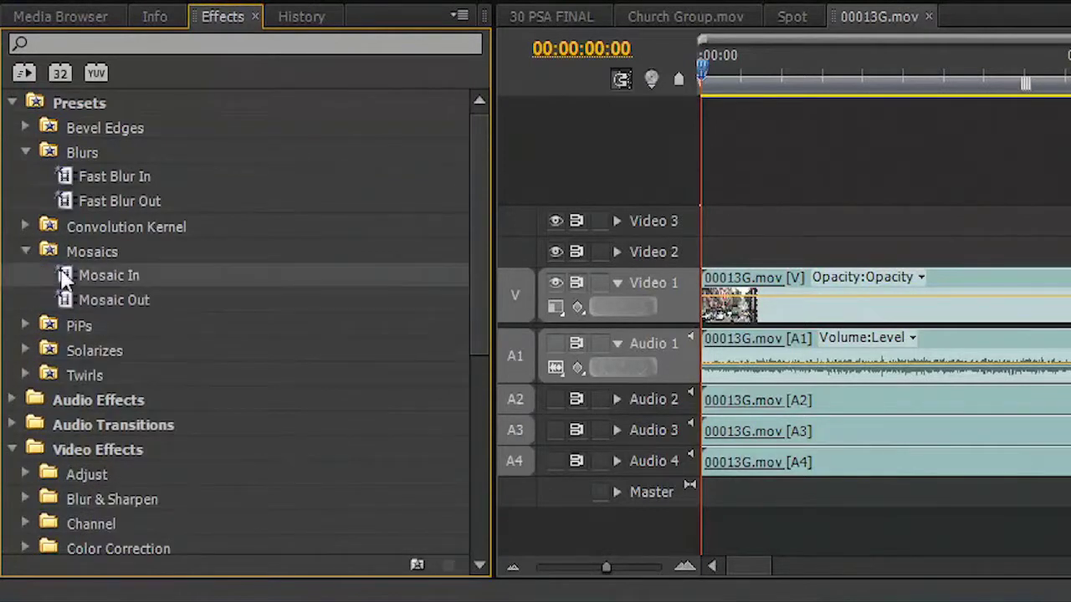
pyautogui.moveTo(64, 279); pyautogui.dragTo(750, 307)
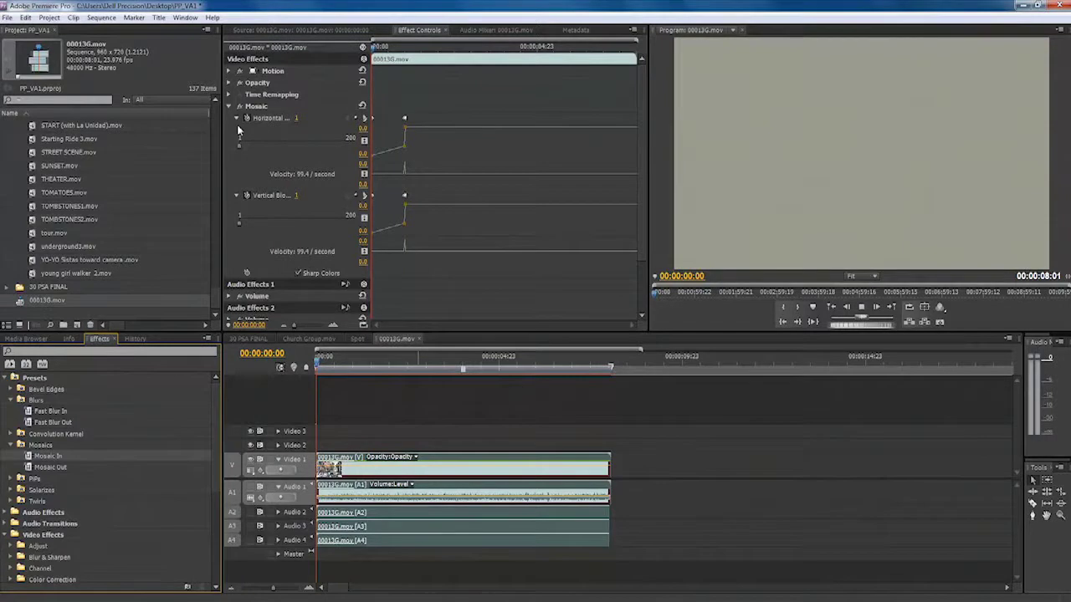
pyautogui.press('space')
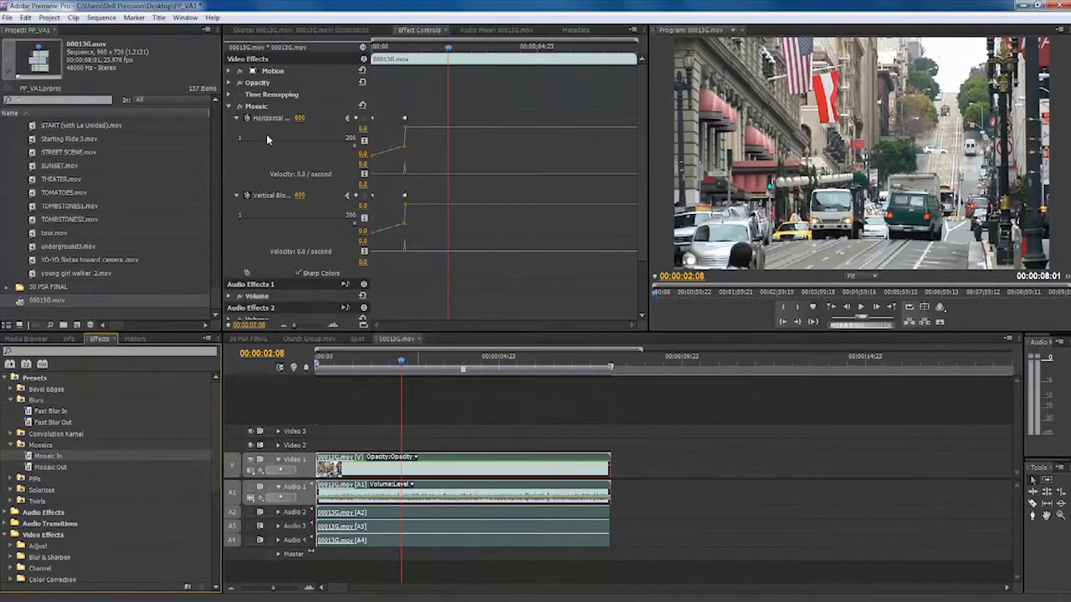
pyautogui.press('Delete')
# Apply the Fast Blur In preset to 00013G.mov and preview it from the start
pyautogui.click(33, 411)
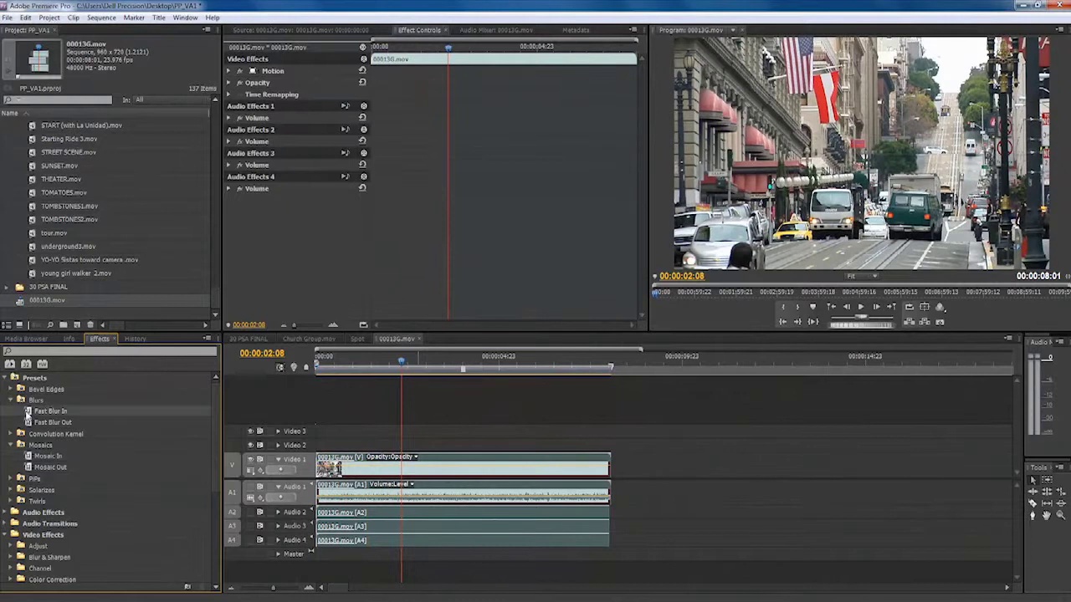
pyautogui.moveTo(130, 413); pyautogui.dragTo(337, 461)
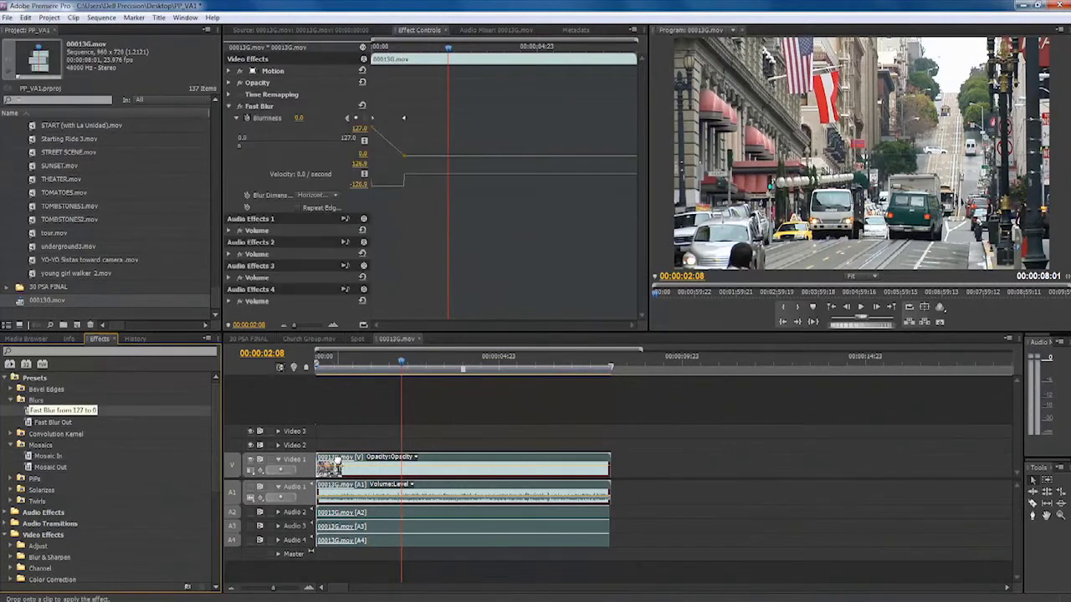
pyautogui.click(327, 358)
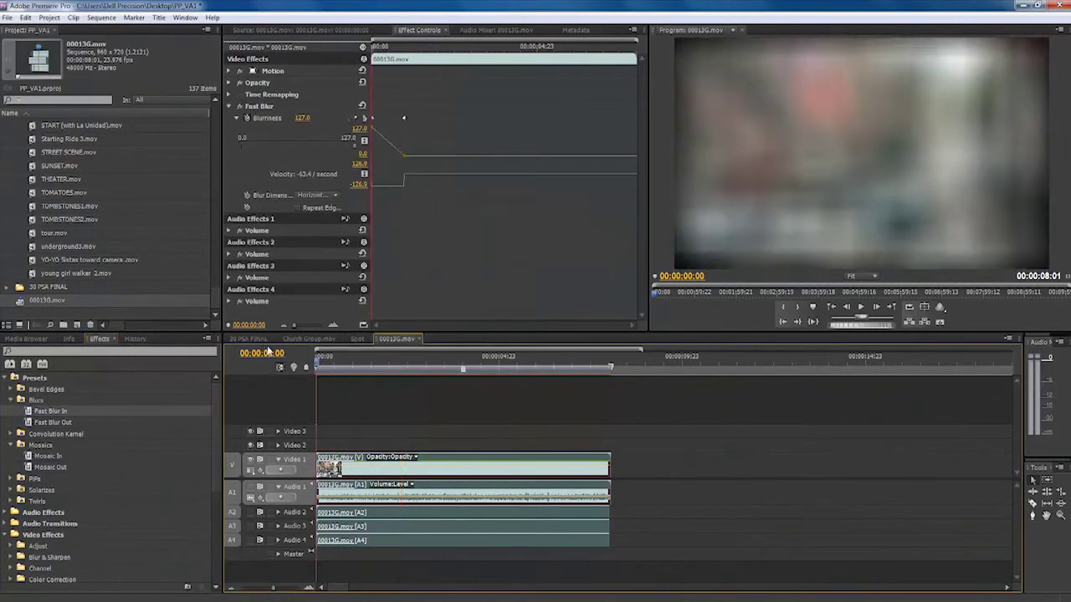
pyautogui.press('space')
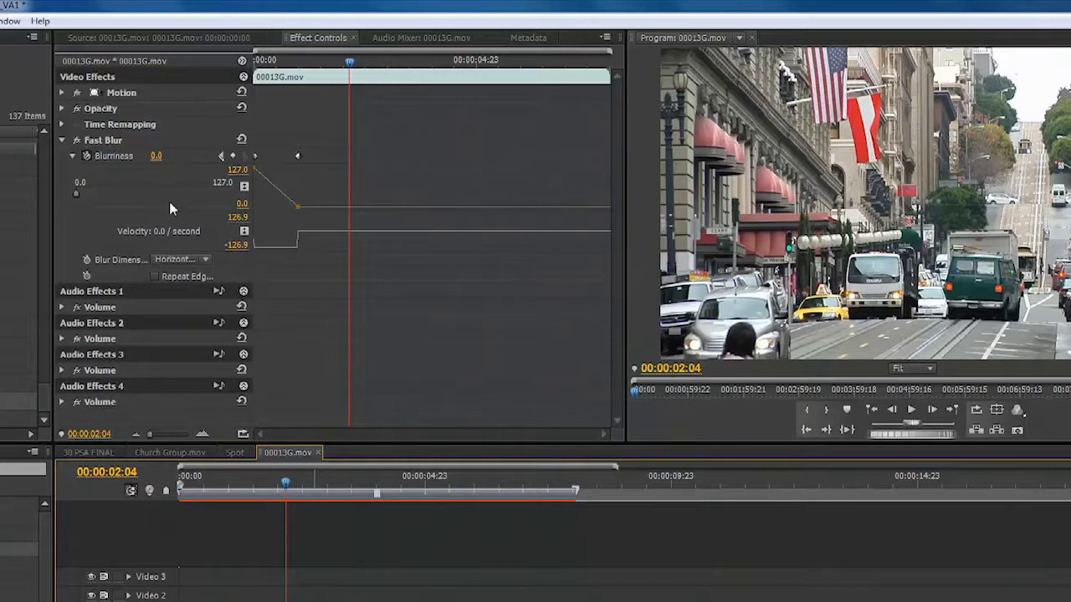
# Set Fast Blur's Blur Dimensions to Horizontal and enable Repeat Edge Pixels
pyautogui.click(195, 261)
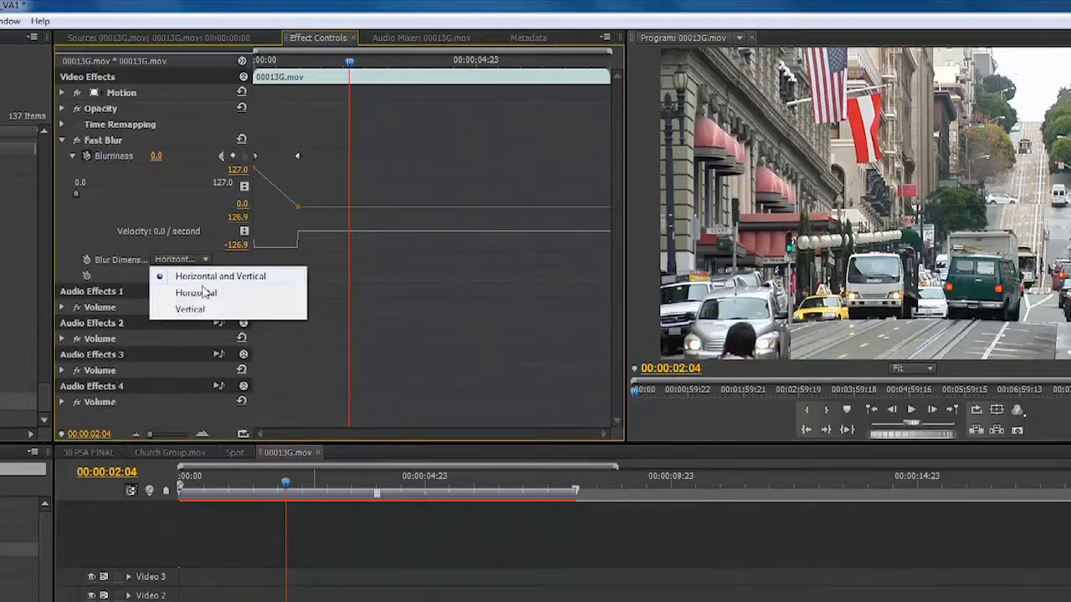
pyautogui.click(202, 295)
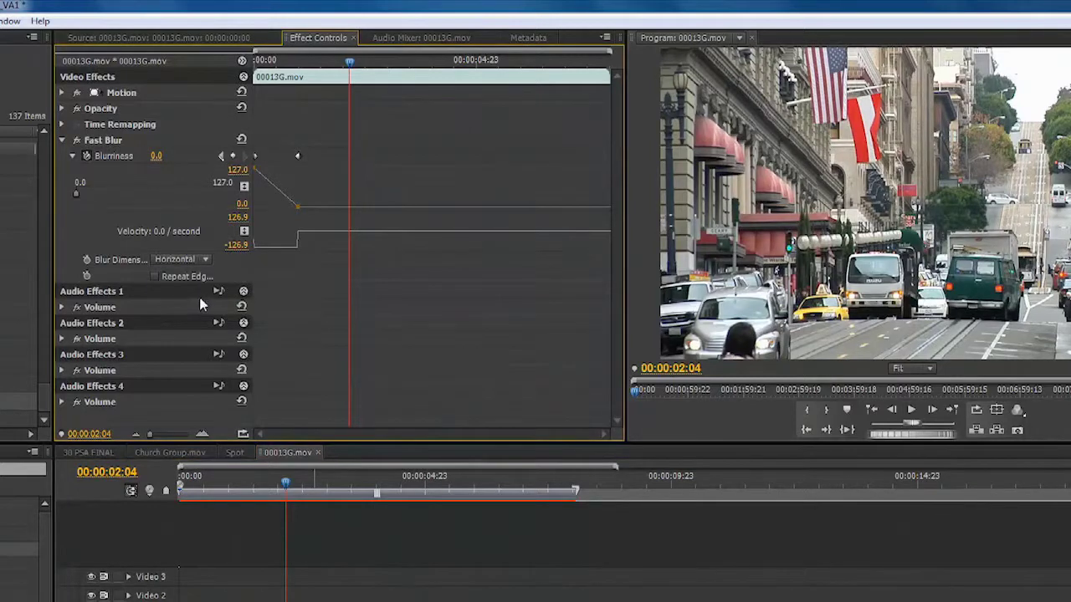
pyautogui.click(173, 476)
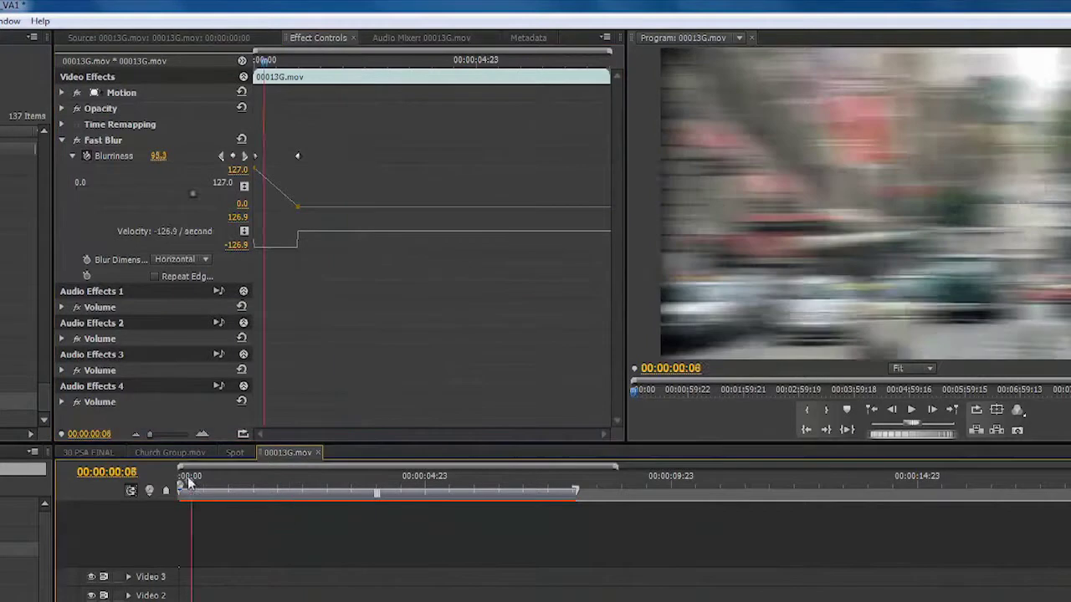
pyautogui.click(156, 276)
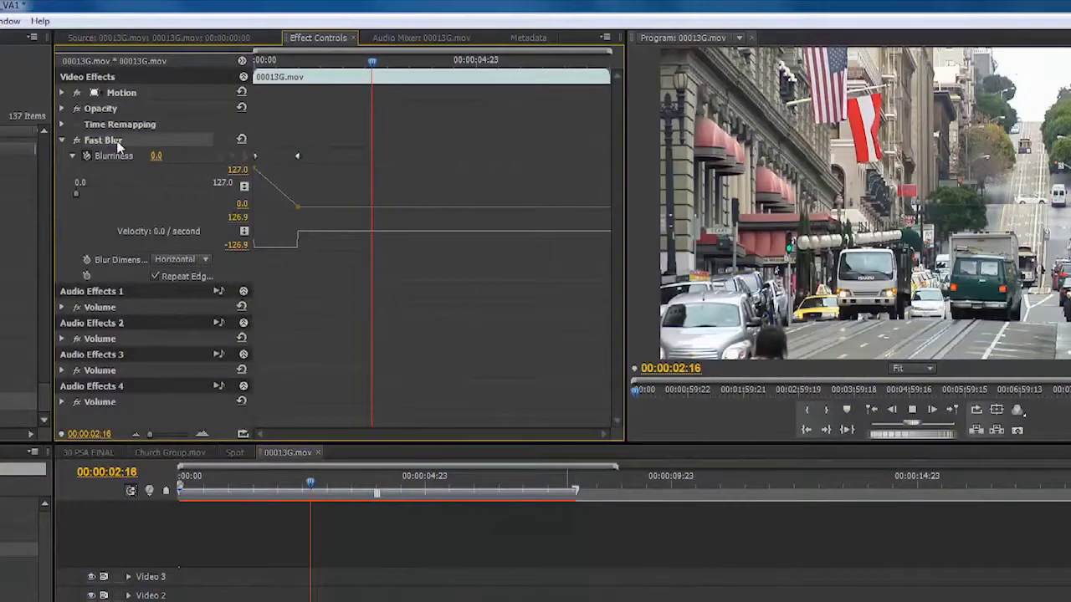
# Remove the Fast Blur effect and return the playhead to 00:00:04:13
pyautogui.press('space')
pyautogui.press('Delete')
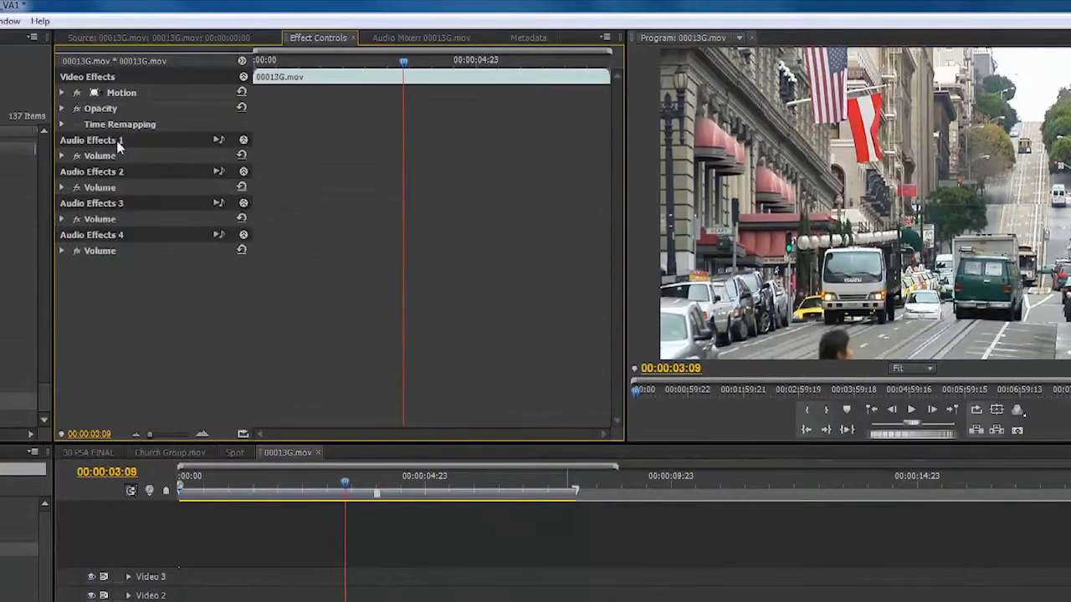
pyautogui.scroll(-4, 35, 322)
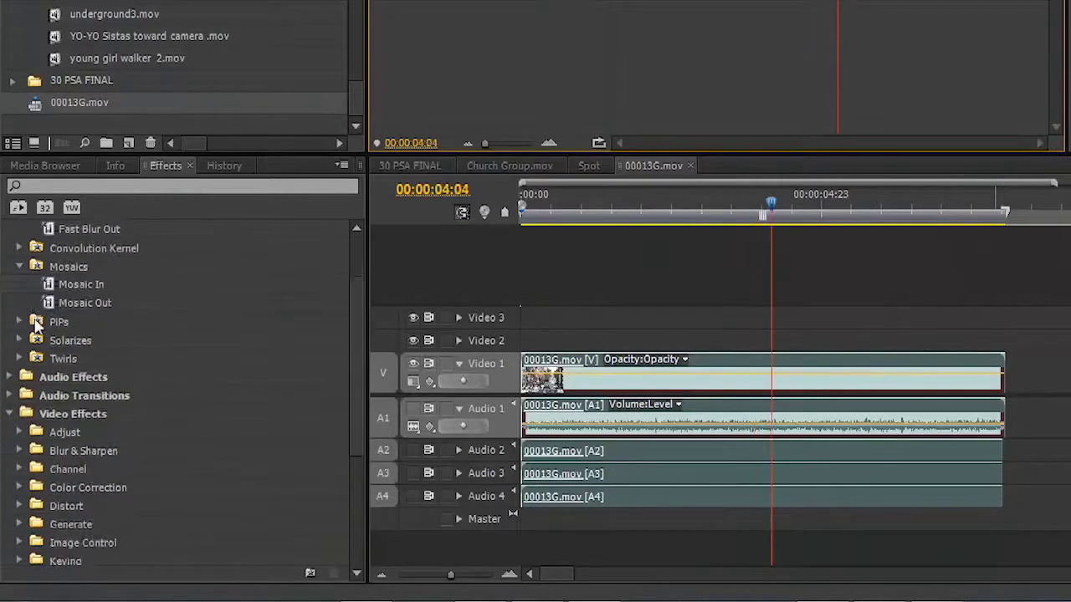
pyautogui.click(794, 200)
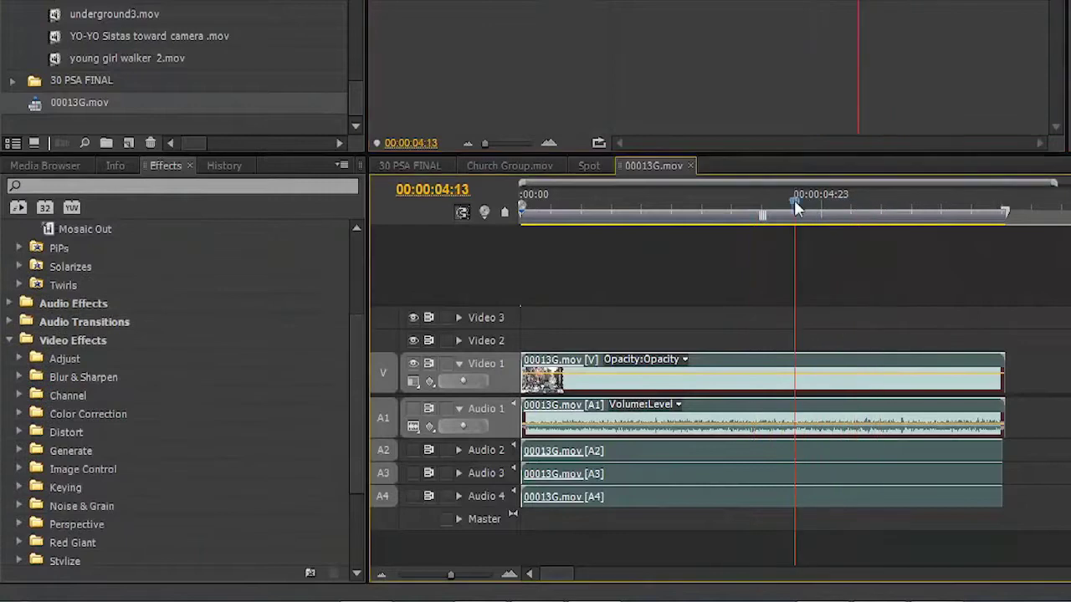
# Apply the Stylize > Find Edges effect to the street clip
pyautogui.scroll(-2, 142, 378)
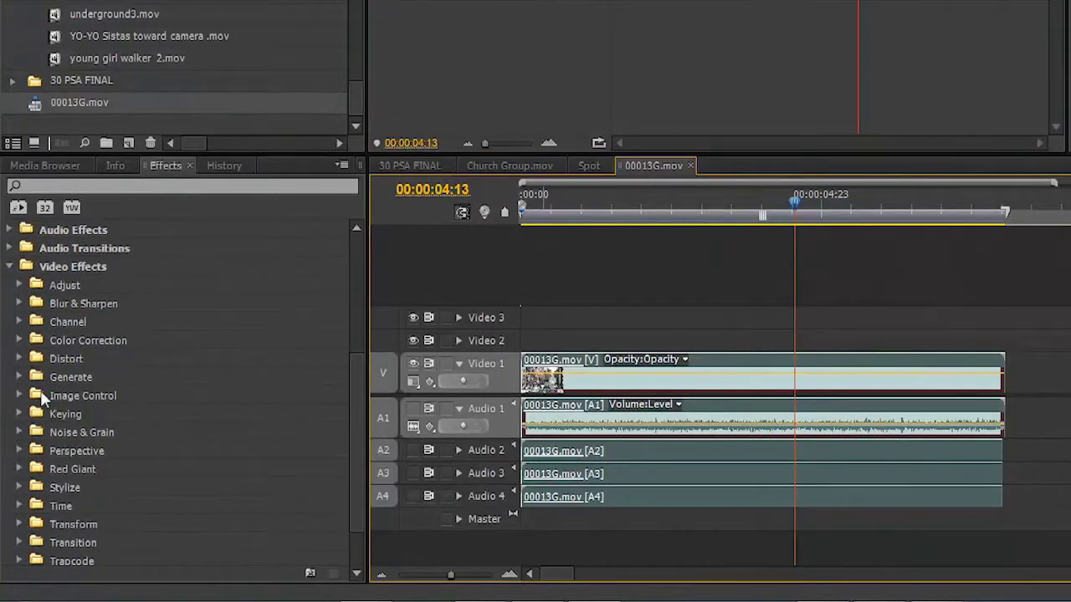
pyautogui.click(18, 488)
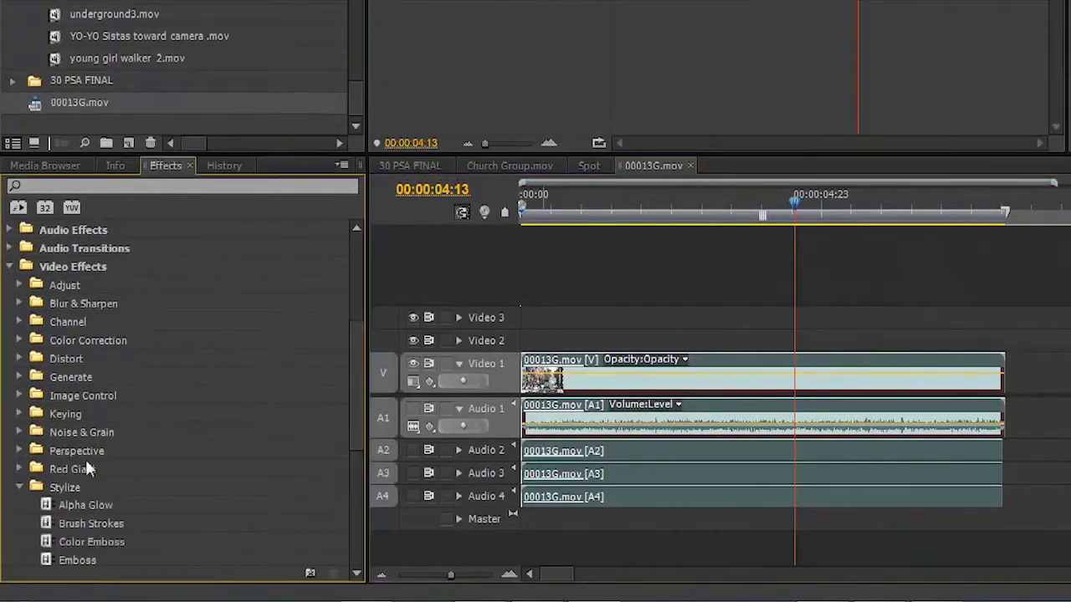
pyautogui.scroll(-5, 85, 460)
pyautogui.scroll(-1, 88, 468)
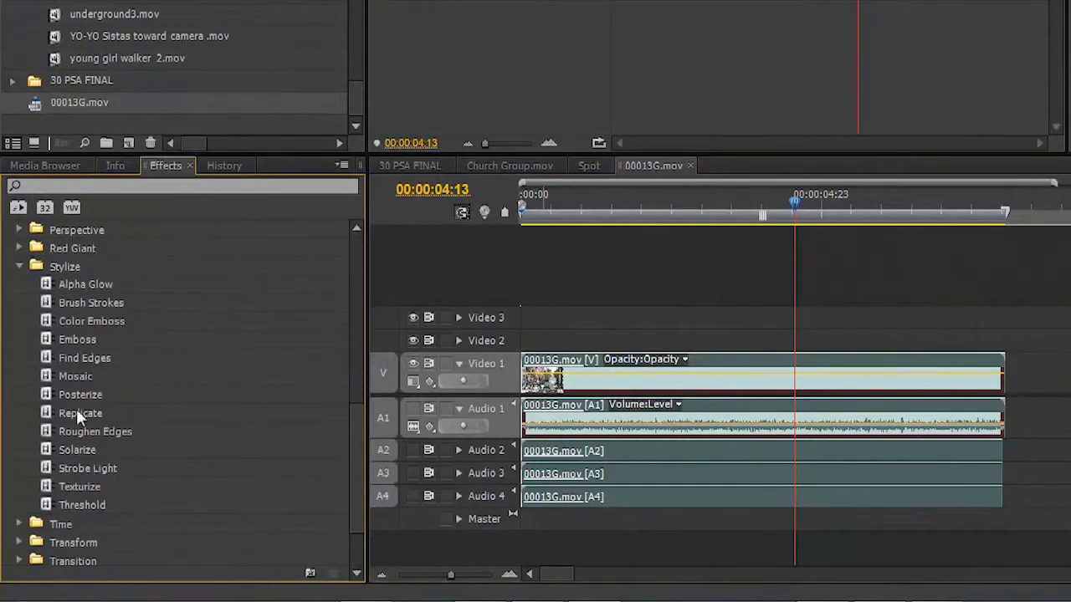
pyautogui.moveTo(47, 360); pyautogui.dragTo(640, 372)
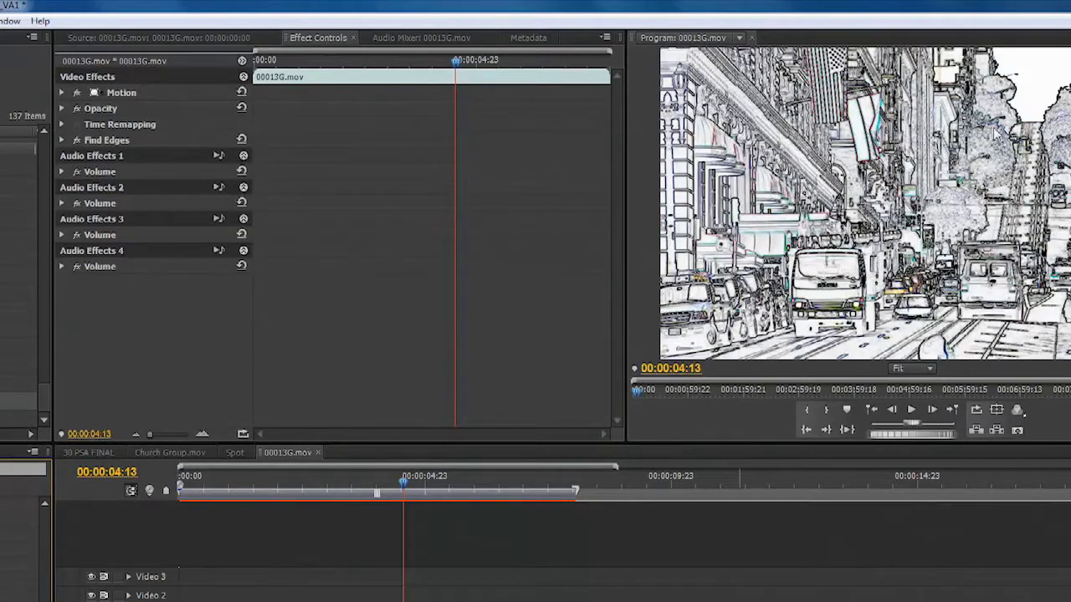
# Invert Find Edges, blend it 50% with the original, and scrub to 00:00:00:19
pyautogui.click(61, 140)
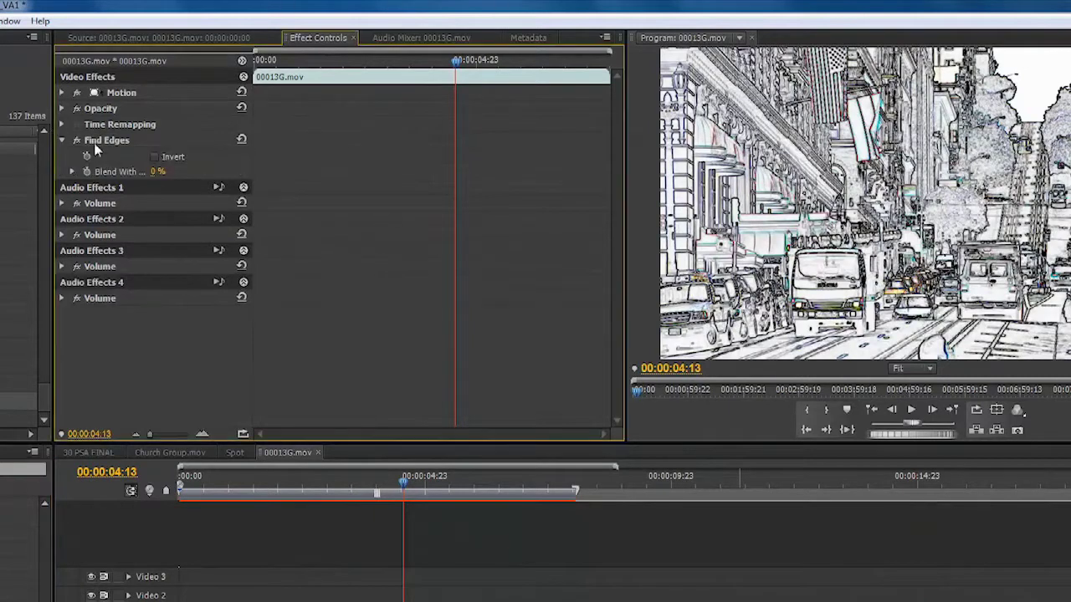
pyautogui.click(156, 157)
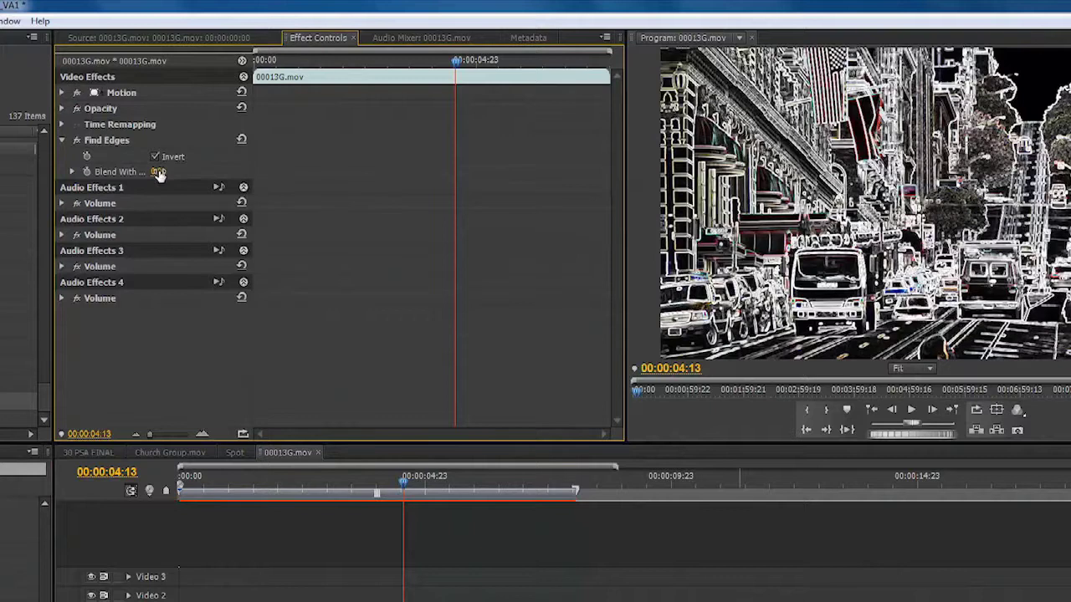
pyautogui.moveTo(157, 172)
pyautogui.mouseDown()
pyautogui.moveTo(201, 172)
pyautogui.moveTo(178, 172)
pyautogui.mouseUp()
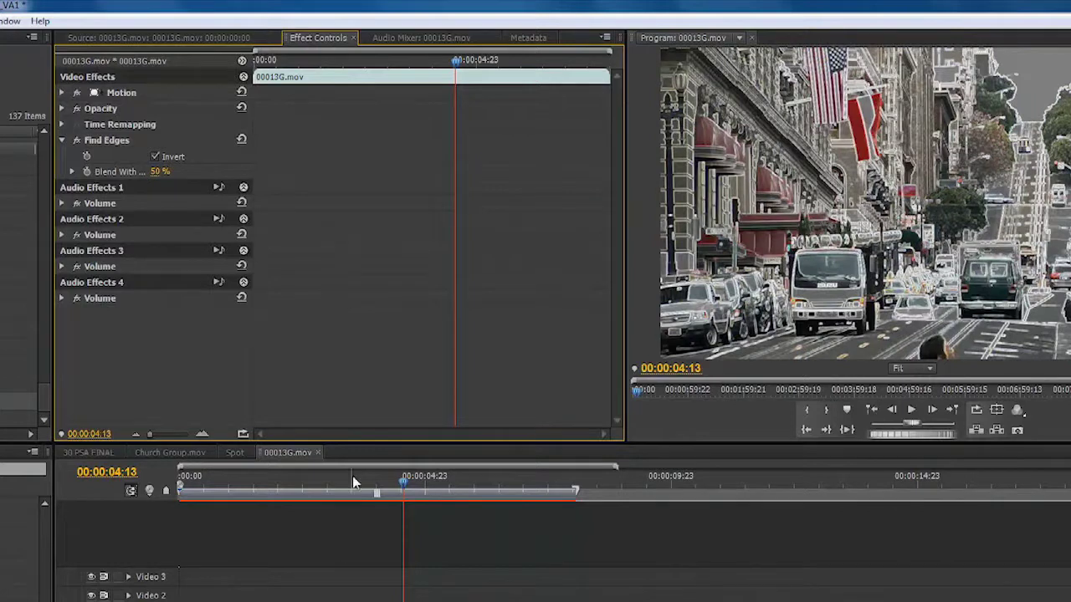
pyautogui.moveTo(353, 476); pyautogui.dragTo(217, 468)
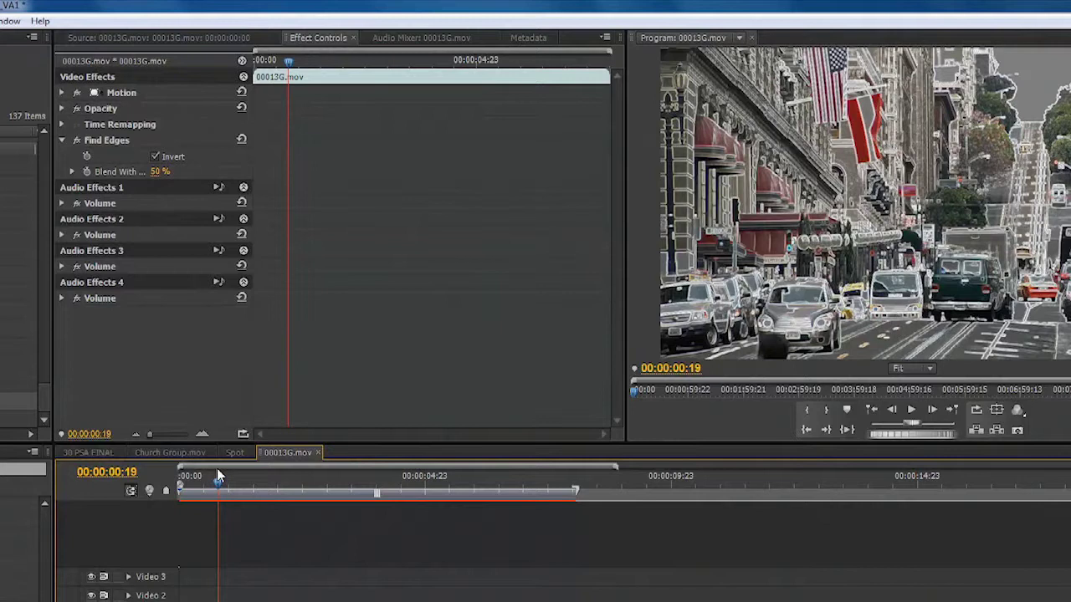
pyautogui.rightClick(138, 148)
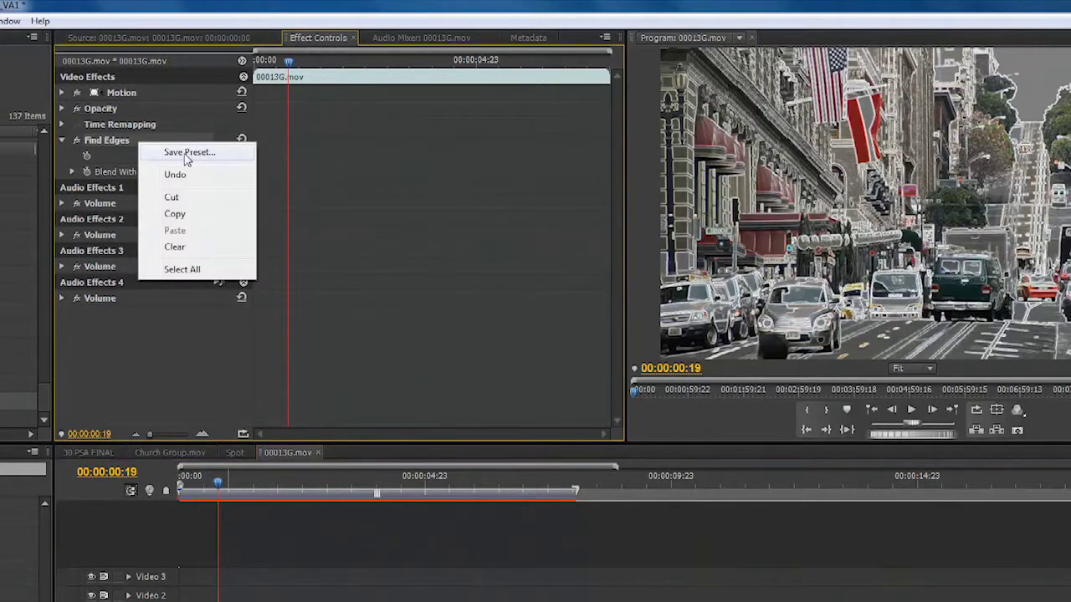
# Save the Find Edges settings as a new preset named 'Tonning Look 1'
pyautogui.click(186, 152)
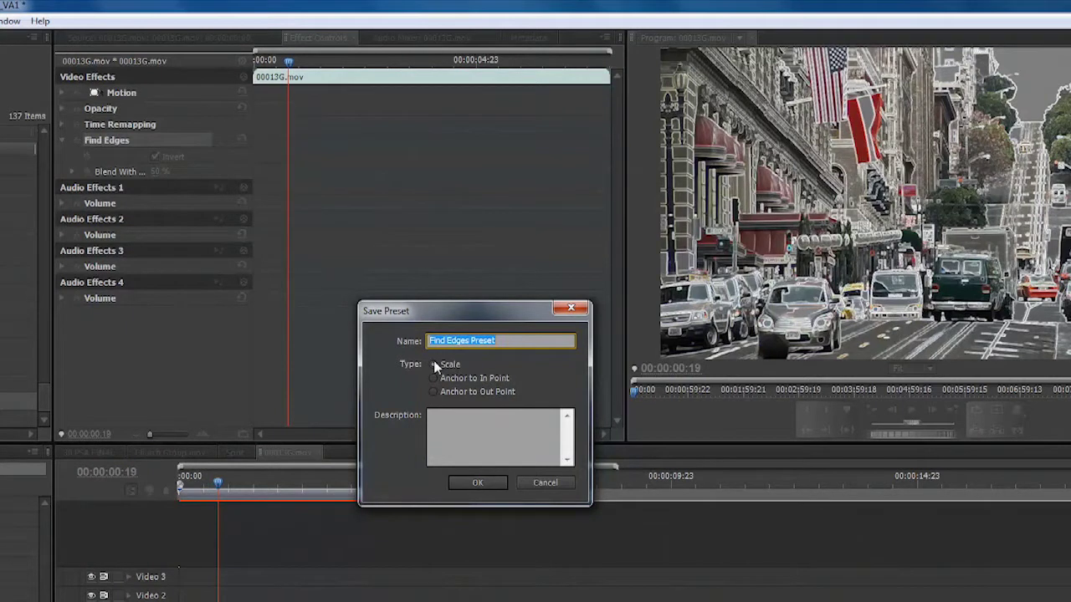
pyautogui.write('Tonning Look 1')
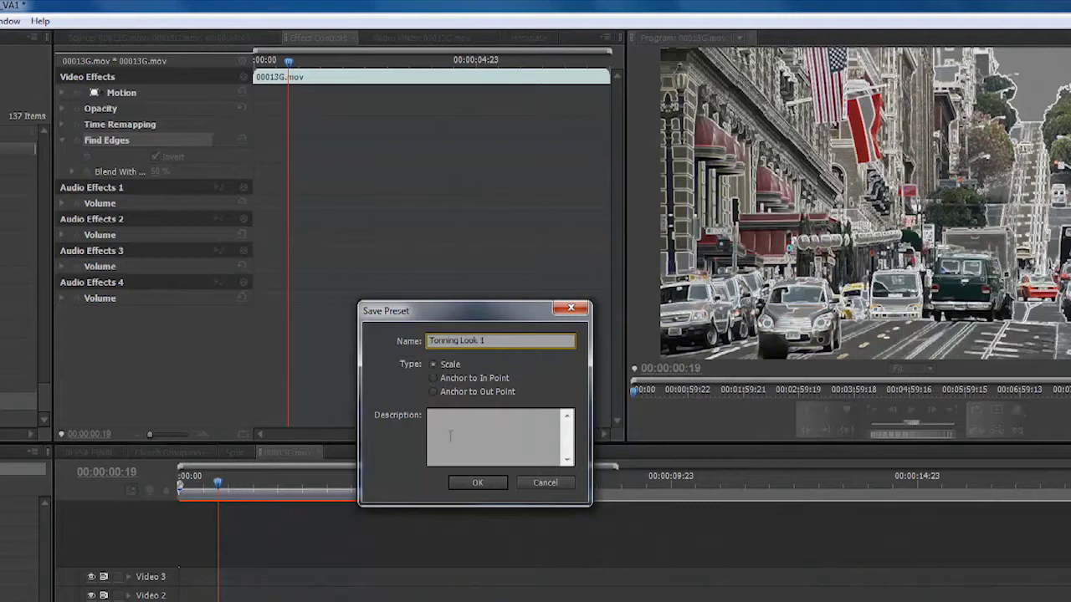
pyautogui.click(477, 483)
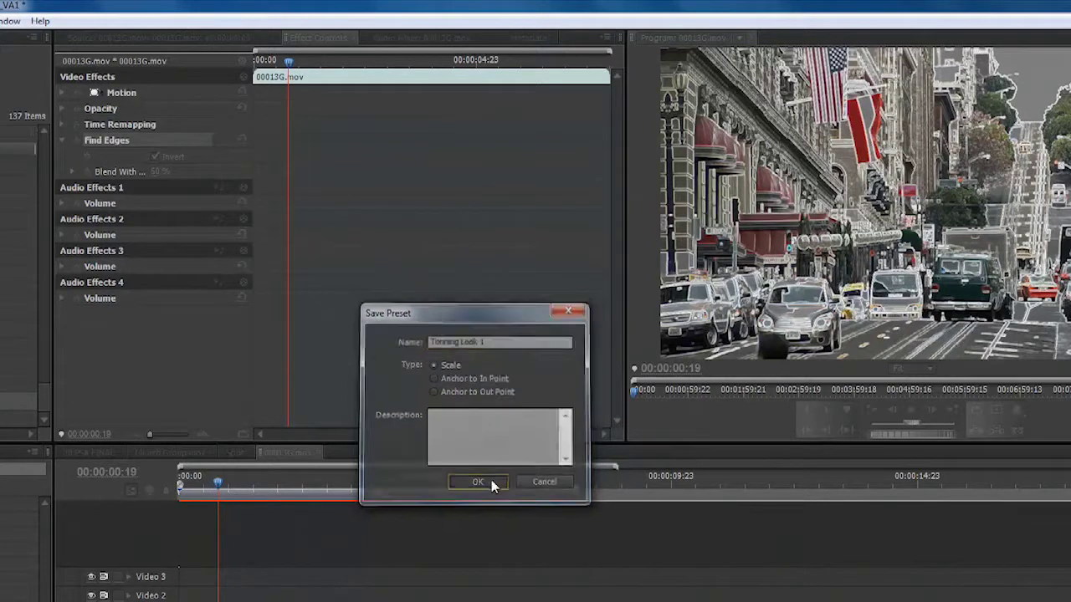
pyautogui.scroll(3, 163, 418)
# Create a custom bin named for the editor's Looks and move Tooning Look 1 into it
pyautogui.scroll(4, 165, 418)
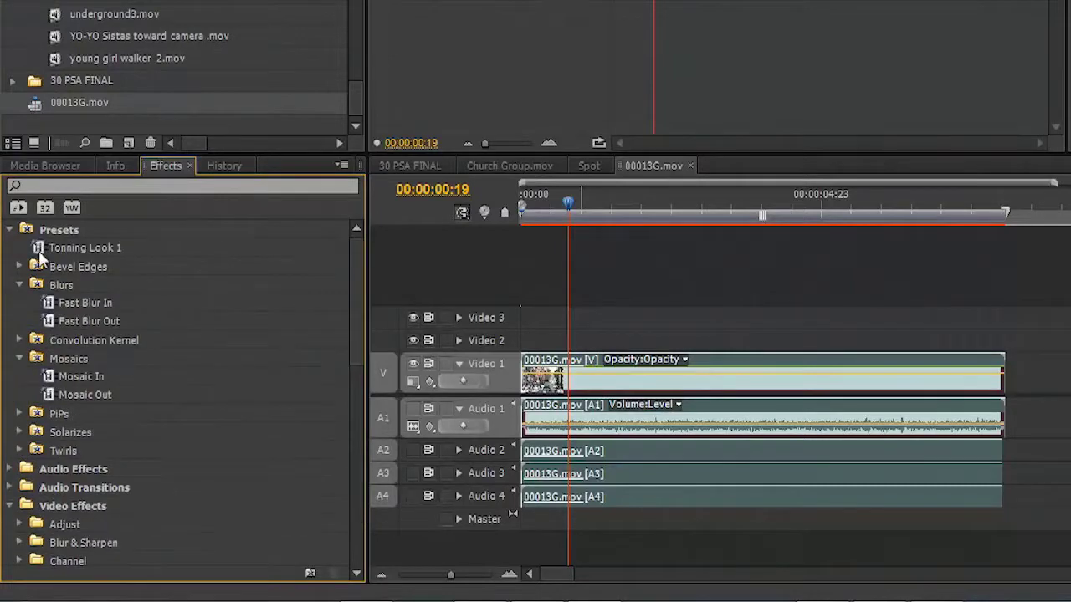
pyautogui.click(20, 285)
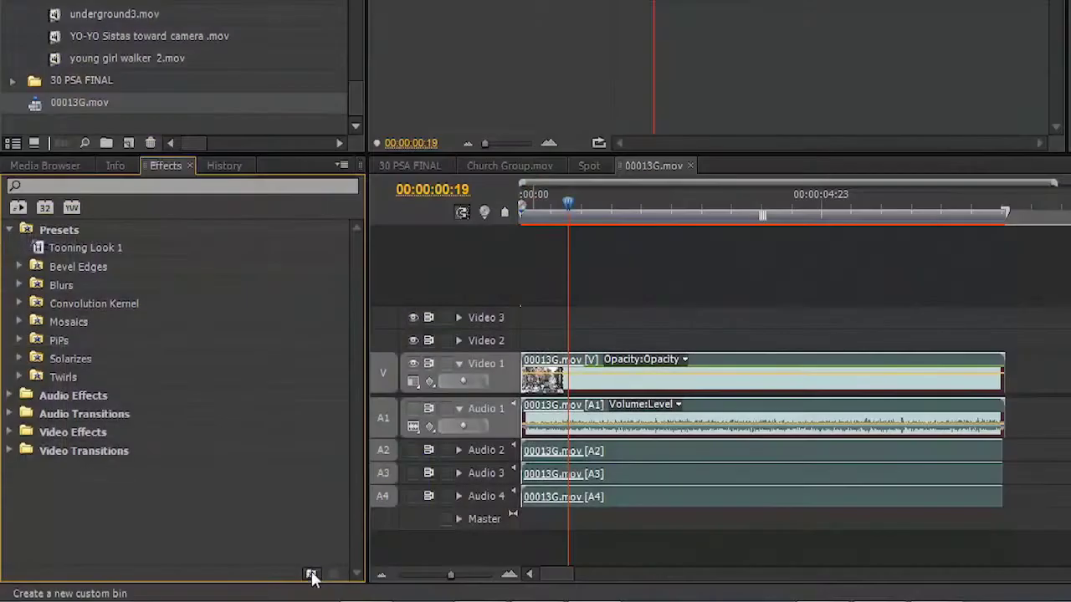
pyautogui.click(310, 573)
pyautogui.doubleClick(74, 467)
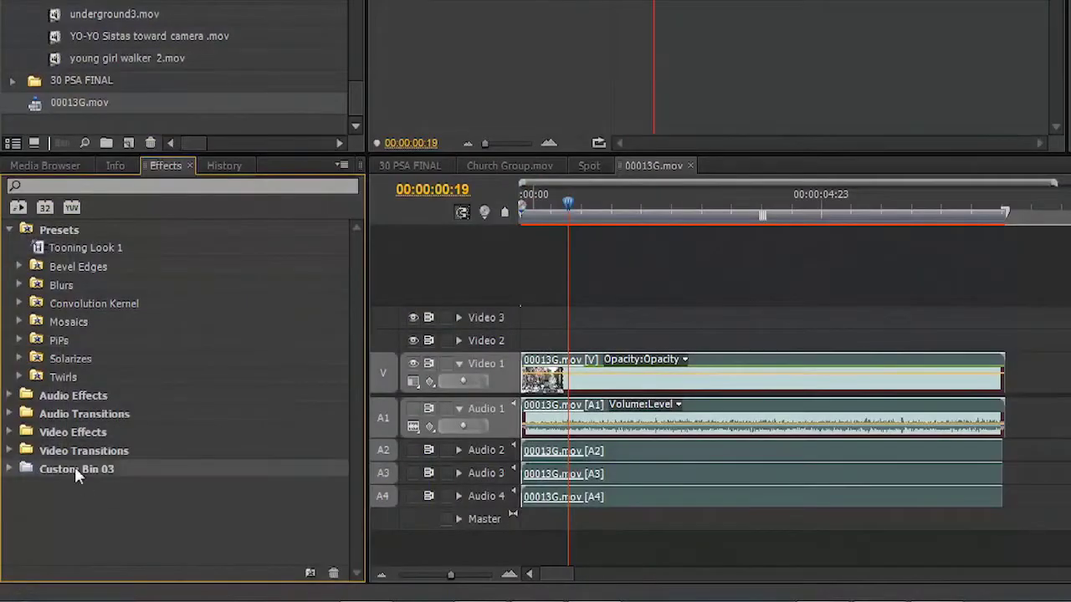
pyautogui.write("Rich's Looks")
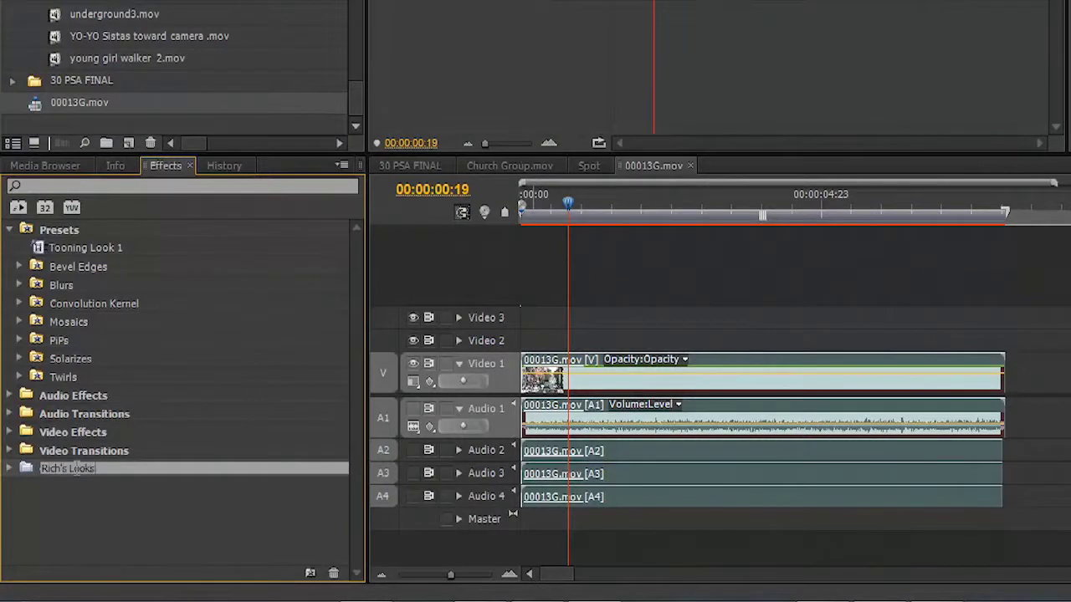
pyautogui.press('Return')
pyautogui.moveTo(43, 249); pyautogui.dragTo(58, 470)
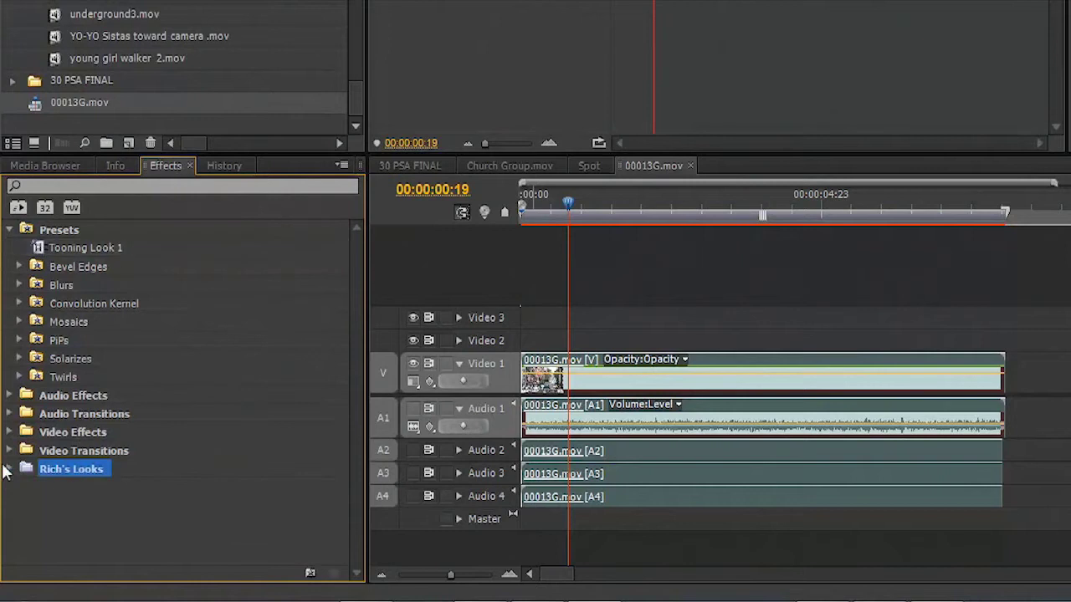
pyautogui.click(6, 469)
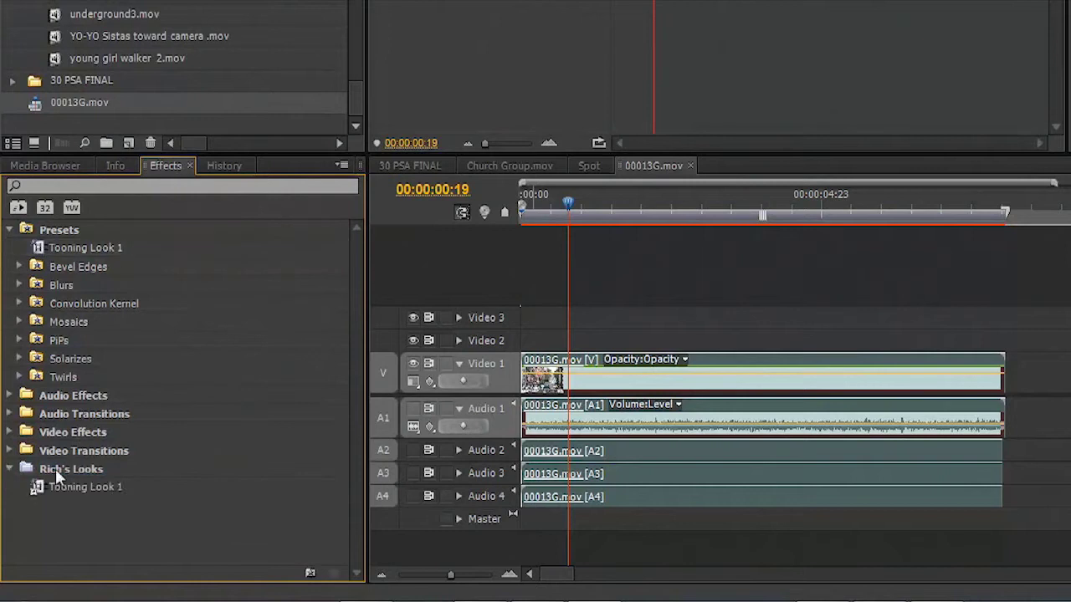